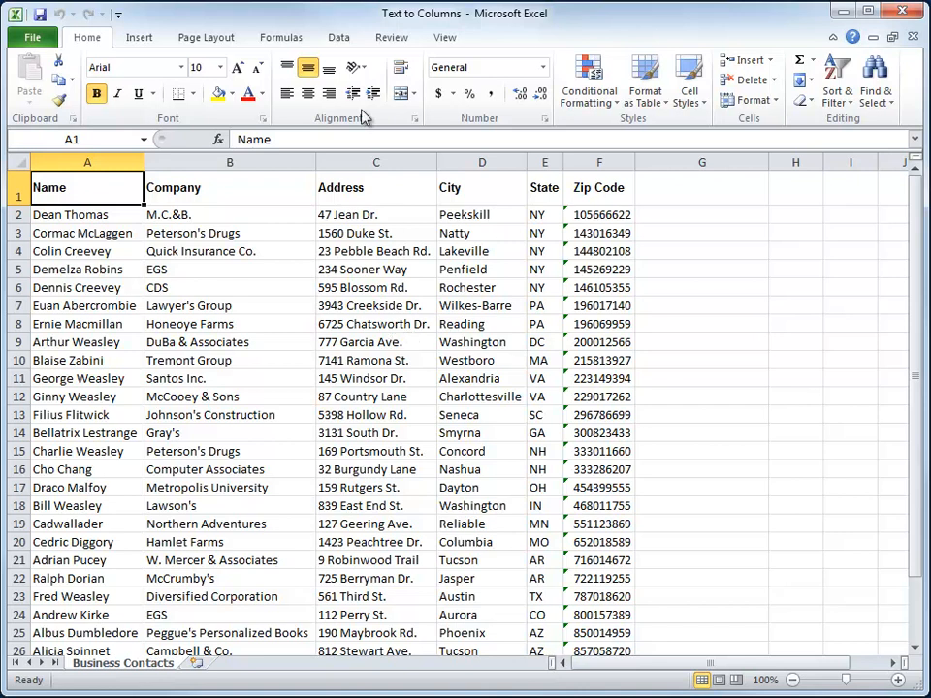
Insert a blank column between the Name and Company columns.
left_click(339, 37)
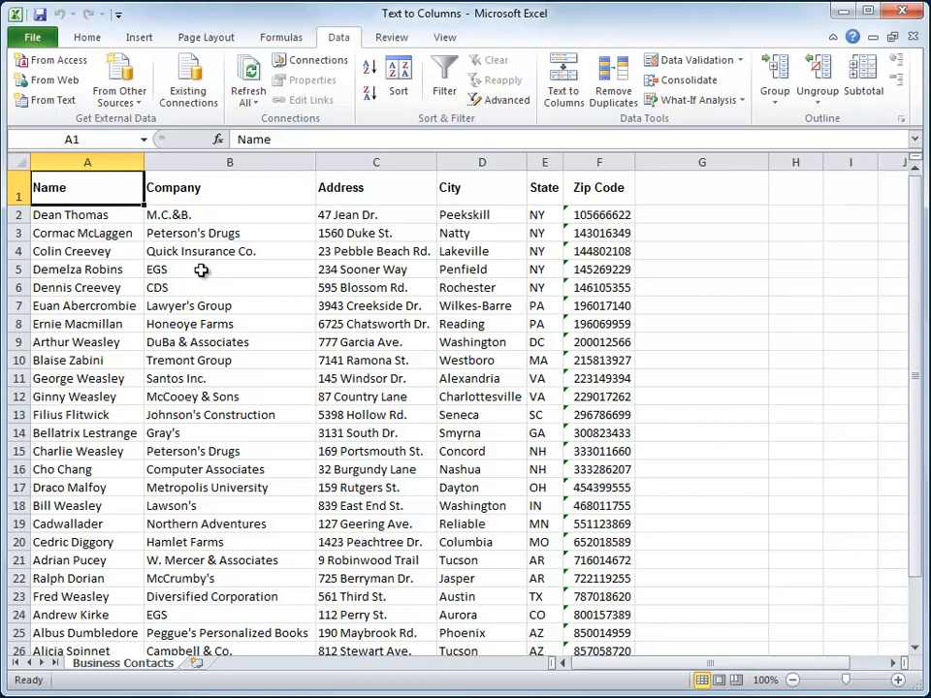
right_click(218, 162)
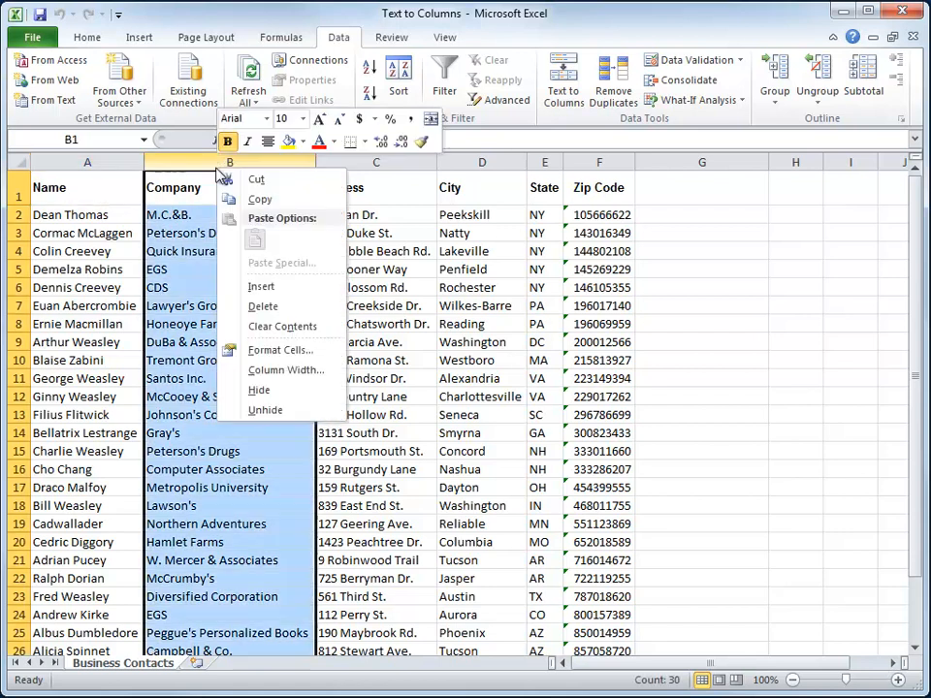
left_click(261, 286)
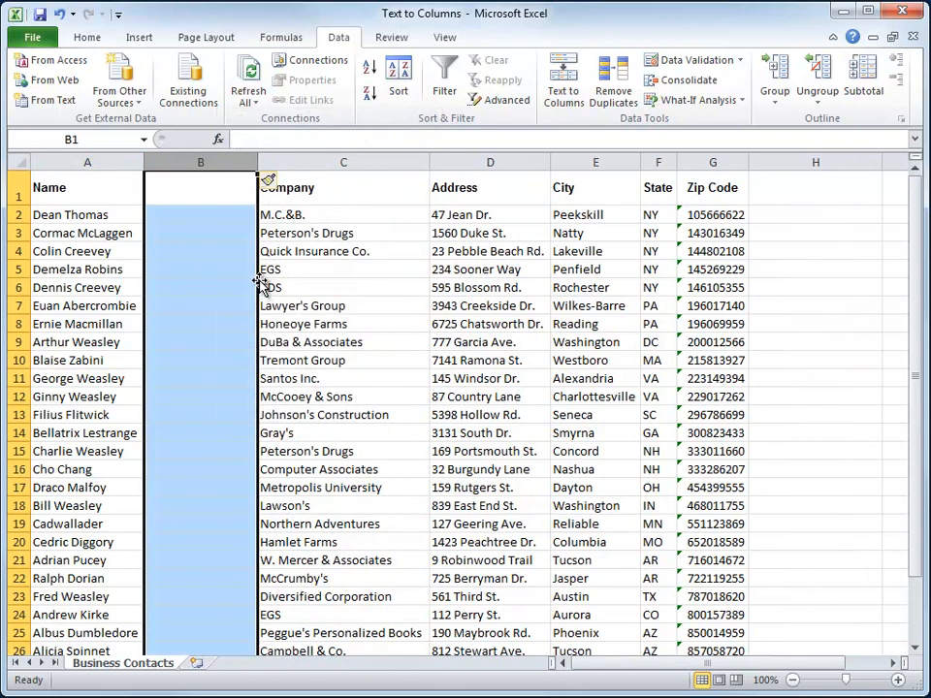
left_click(187, 197)
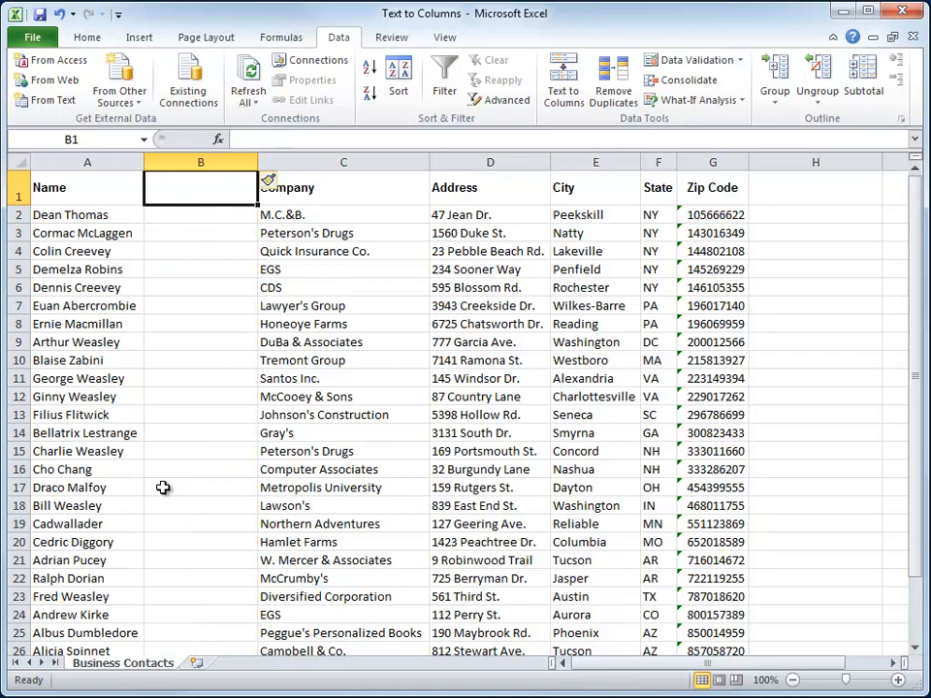
Split the names in A2:A30 into two columns with Text to Columns, using Delimited data with Space as the only delimiter.
left_click(74, 217)
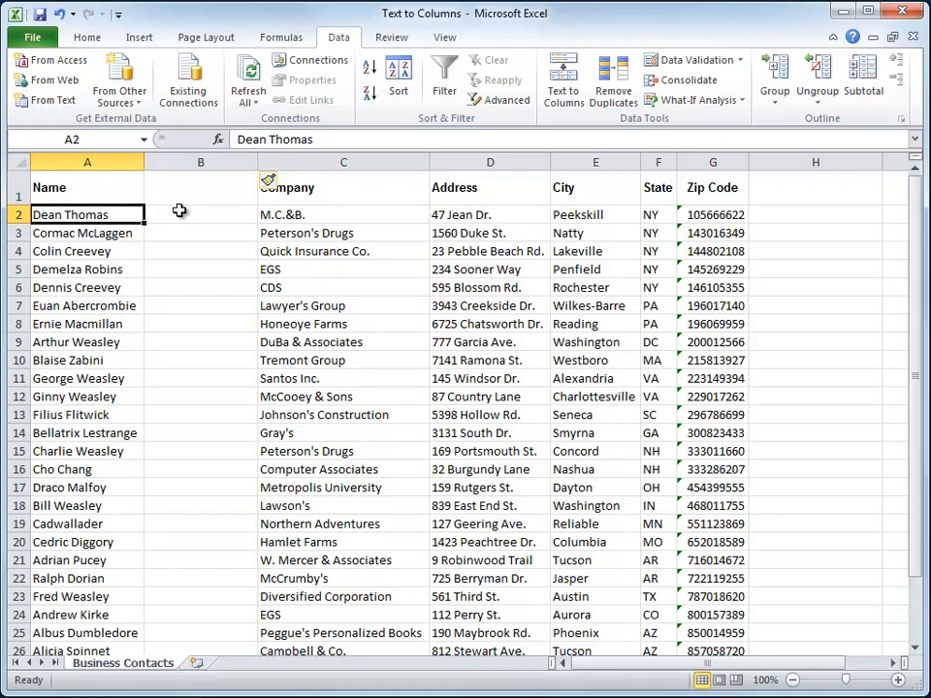
key("shift+End")
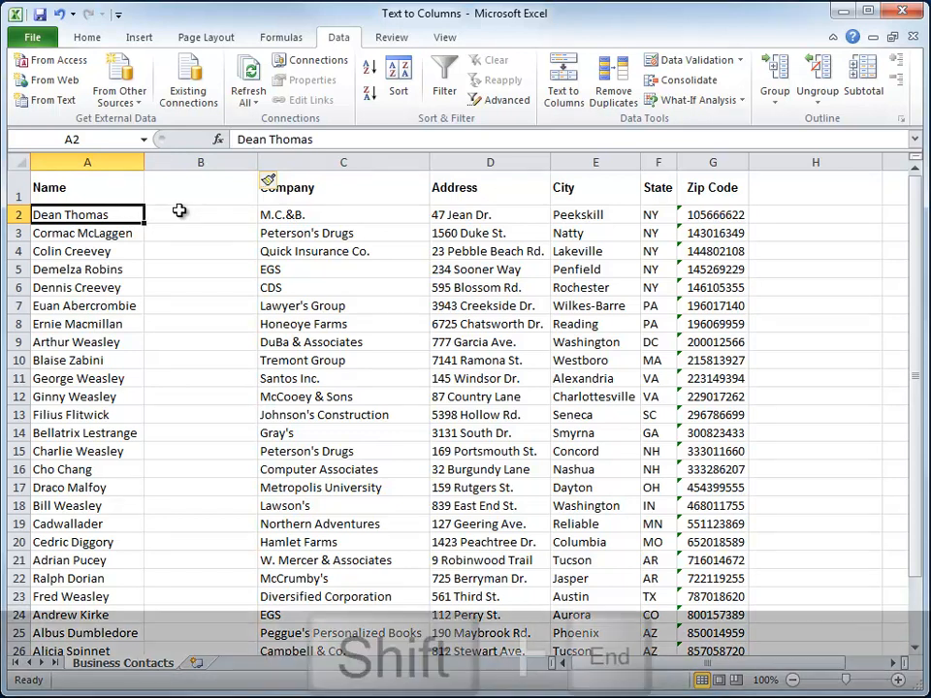
key("shift+End")
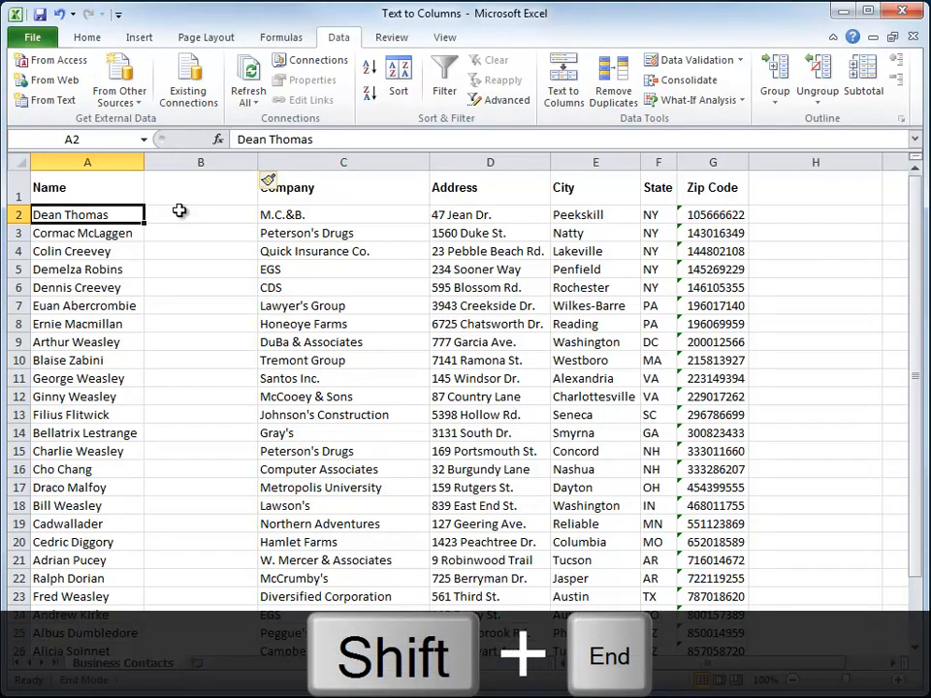
key("shift+Down")
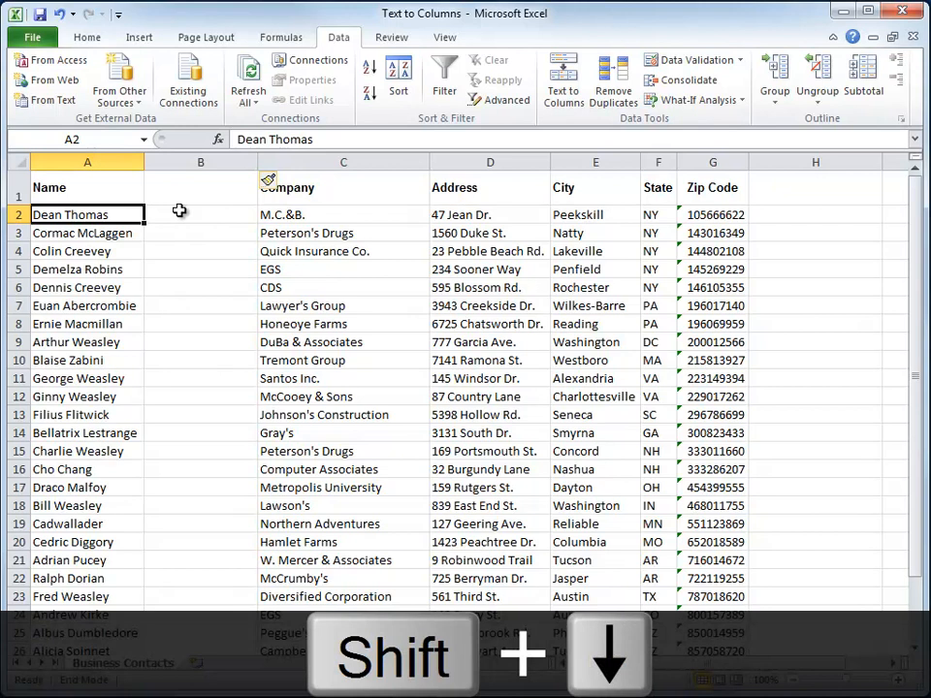
key("shift+Down")
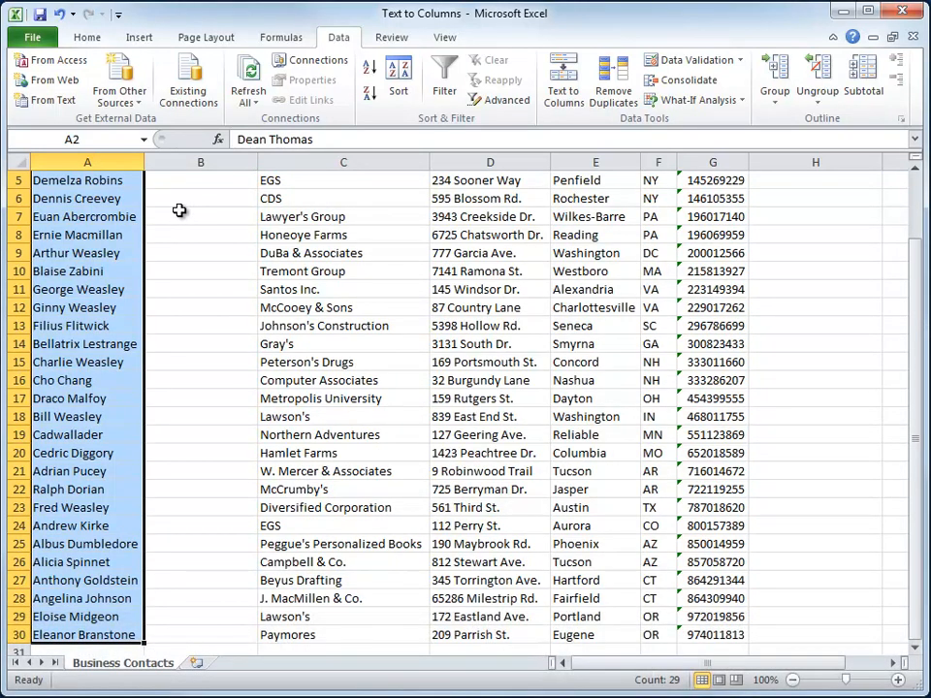
scroll(302, 268, "up", 2)
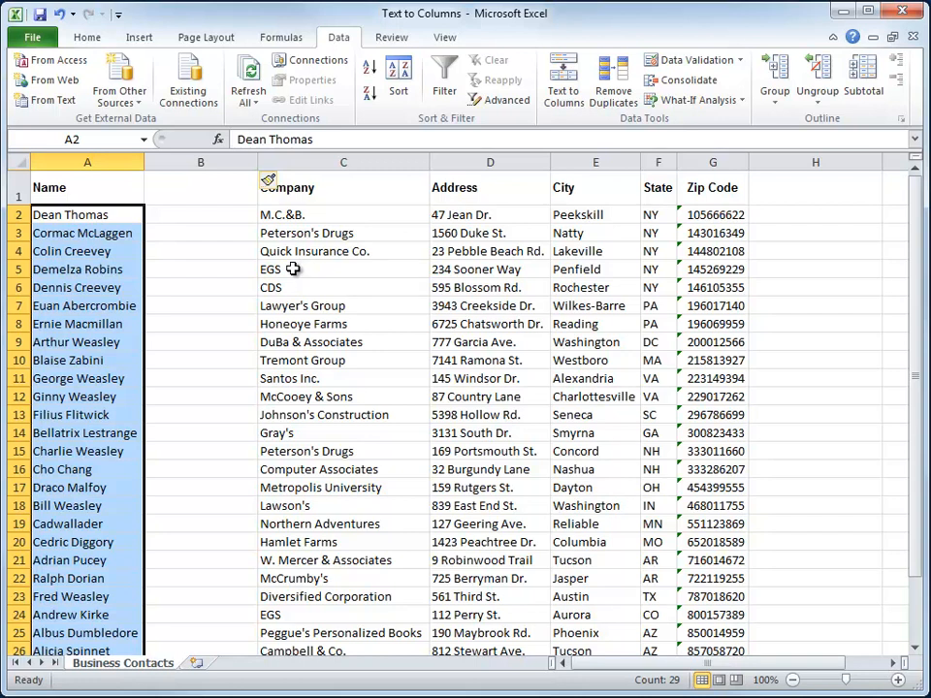
left_click(558, 81)
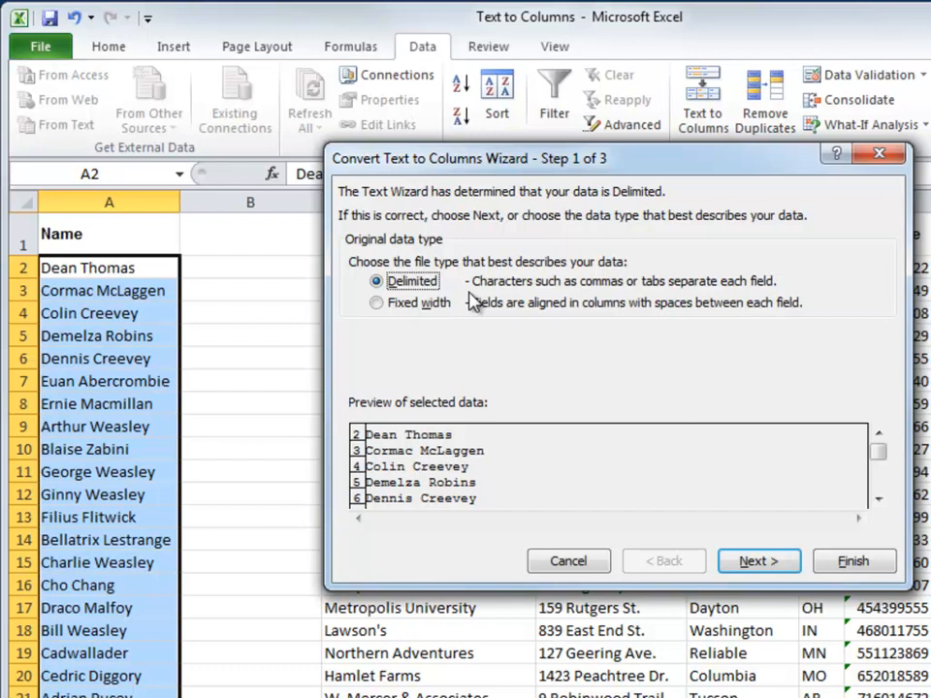
left_click(764, 565)
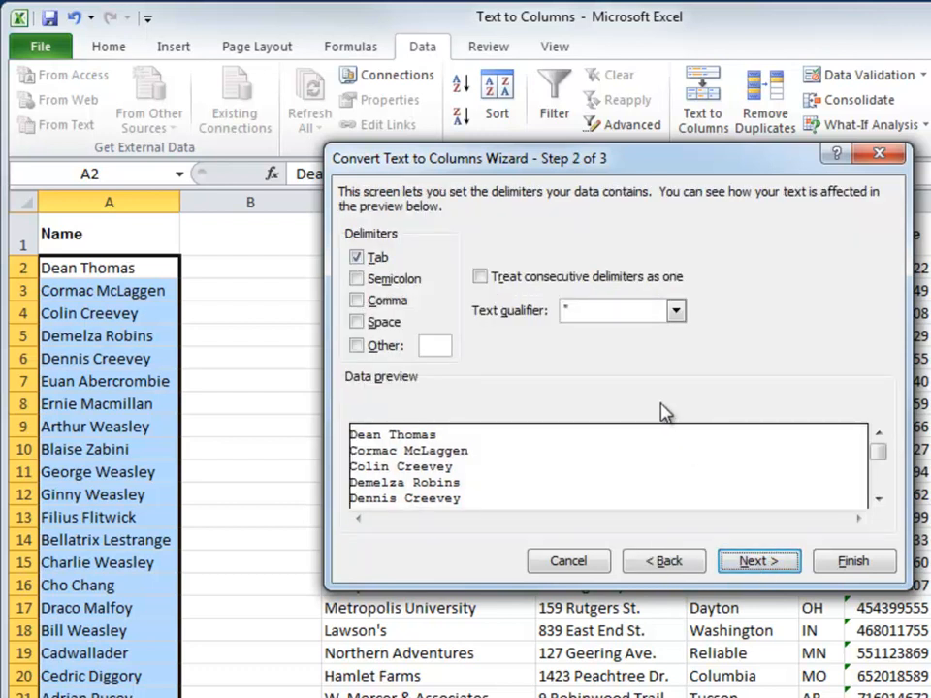
left_click(357, 258)
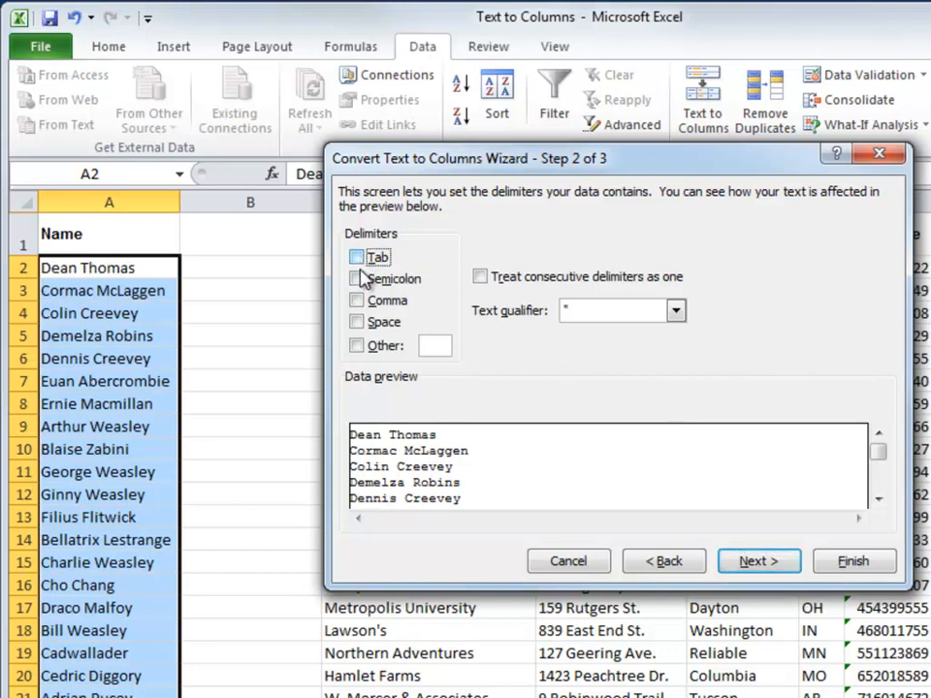
left_click(357, 324)
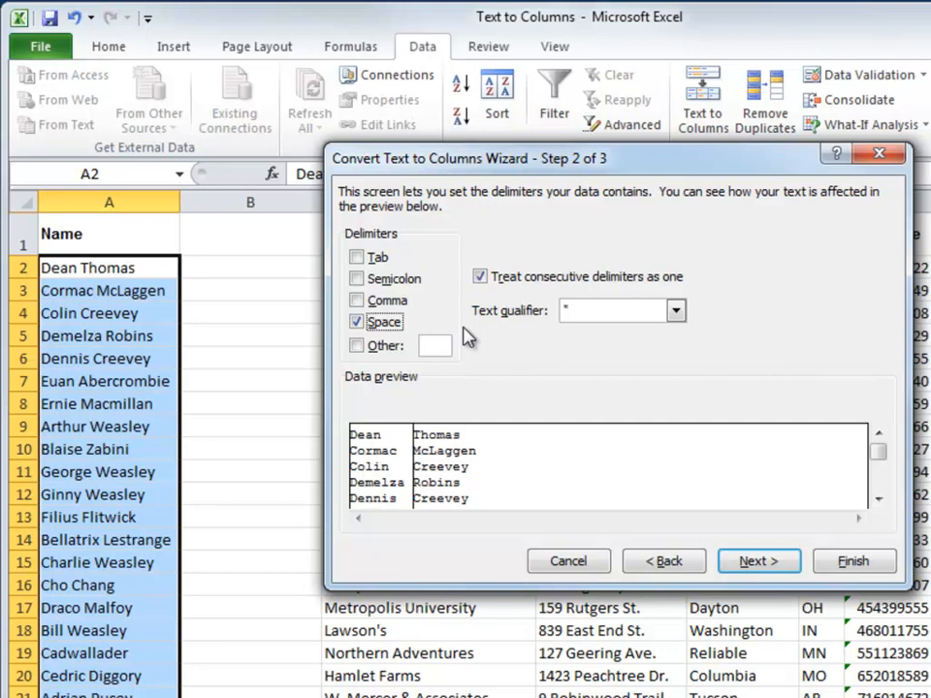
left_click(763, 562)
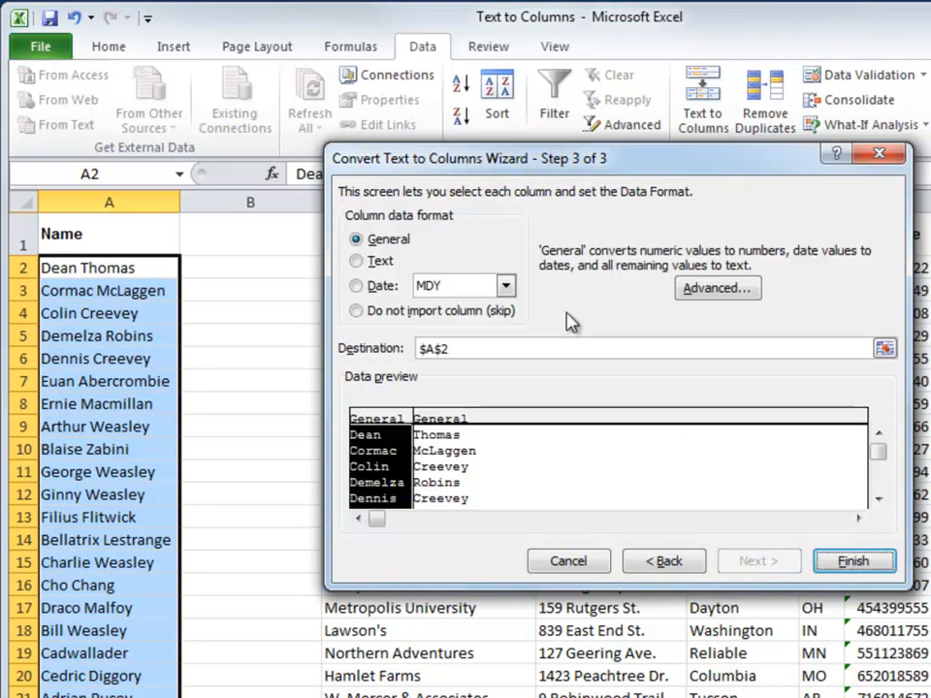
left_click(844, 560)
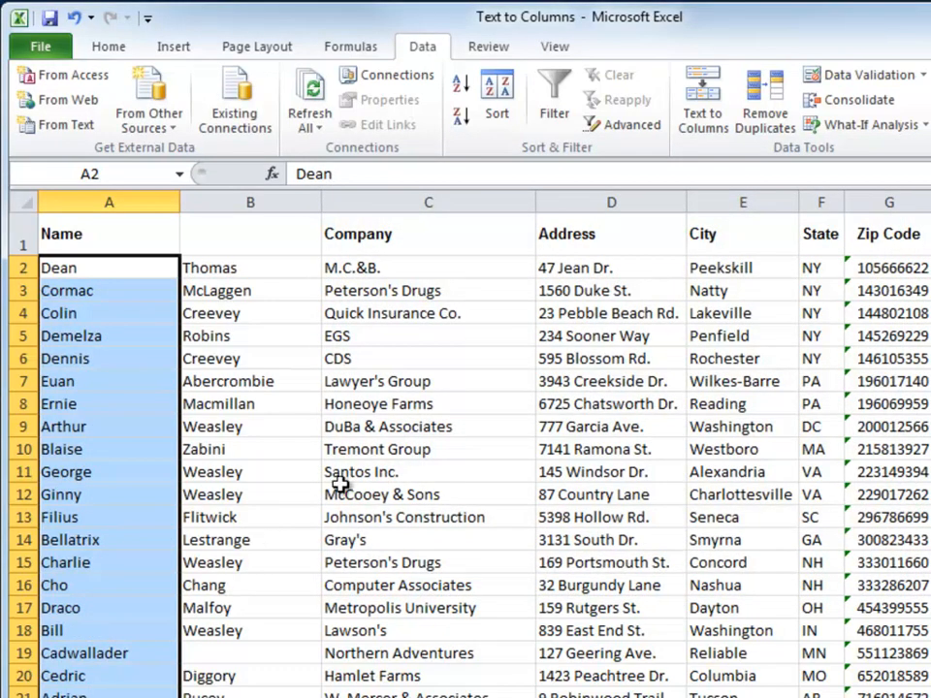
Enter the headers First Name in A1 and Last Name in B1.
left_click(72, 238)
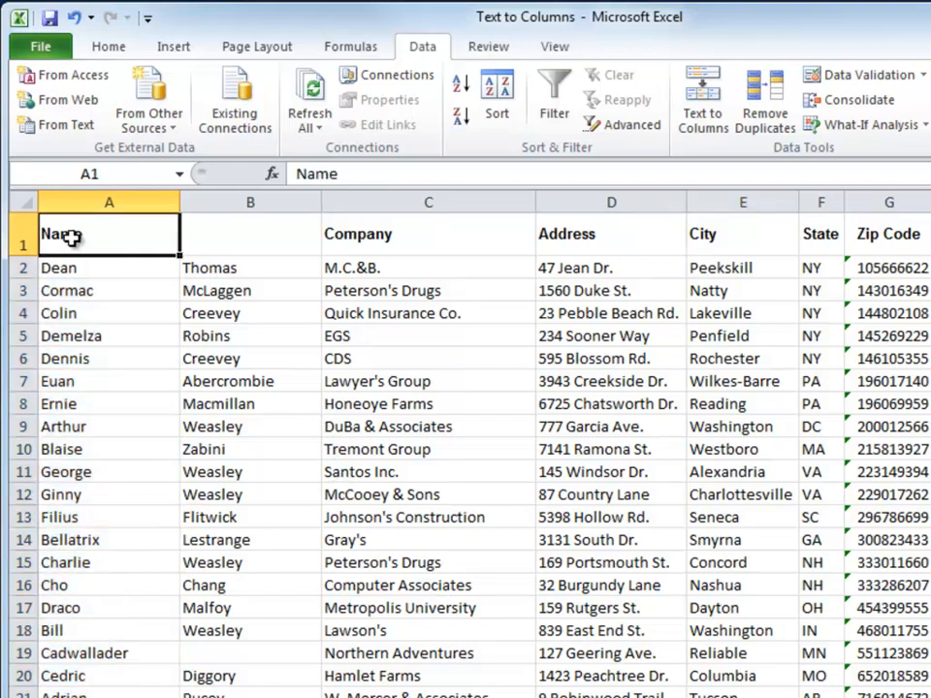
type("First Name")
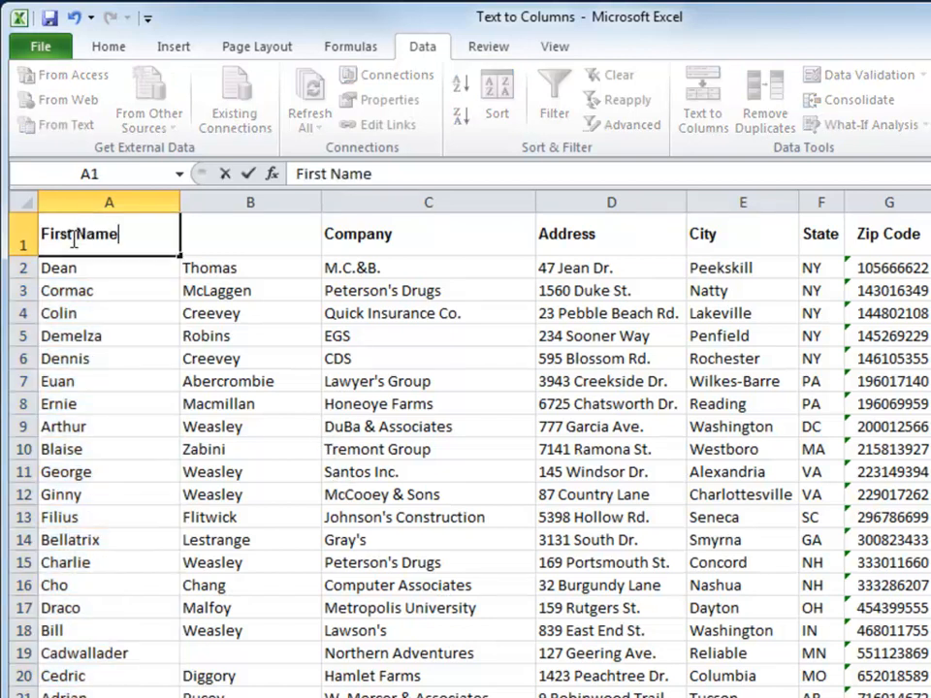
key("Tab")
type("Last Name")
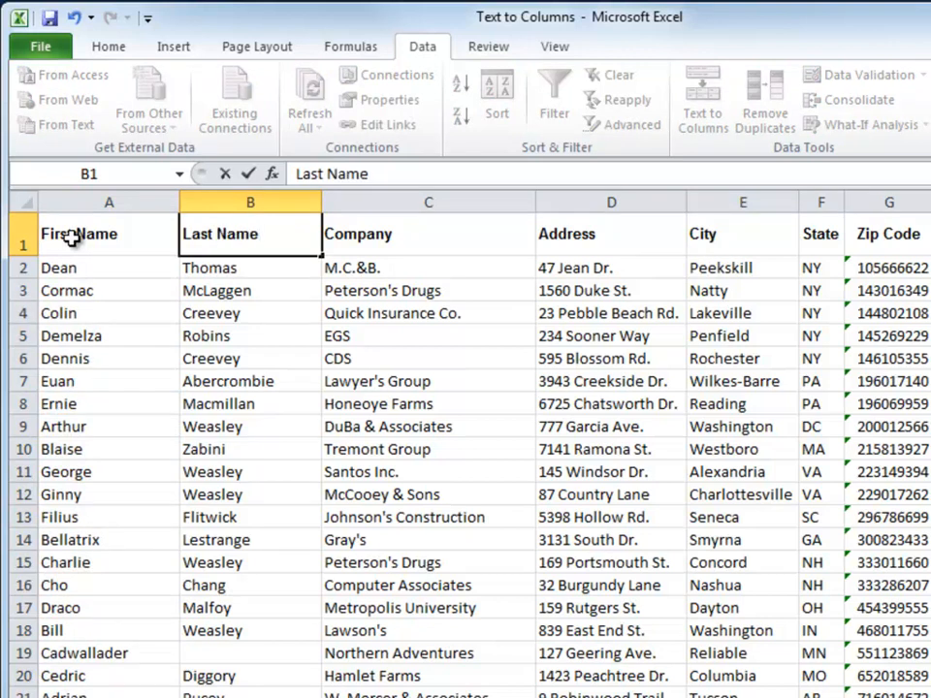
key("Return")
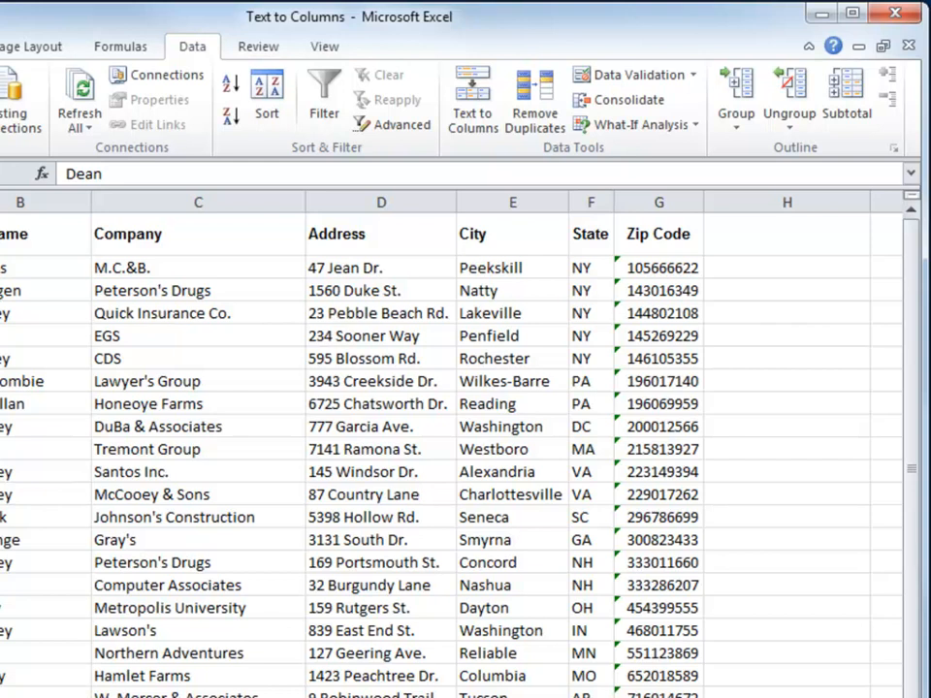
Set up a Fixed width Text to Columns split for all zip codes from G2 down, with a column break after the fifth digit.
scroll(456, 436, "right", 3)
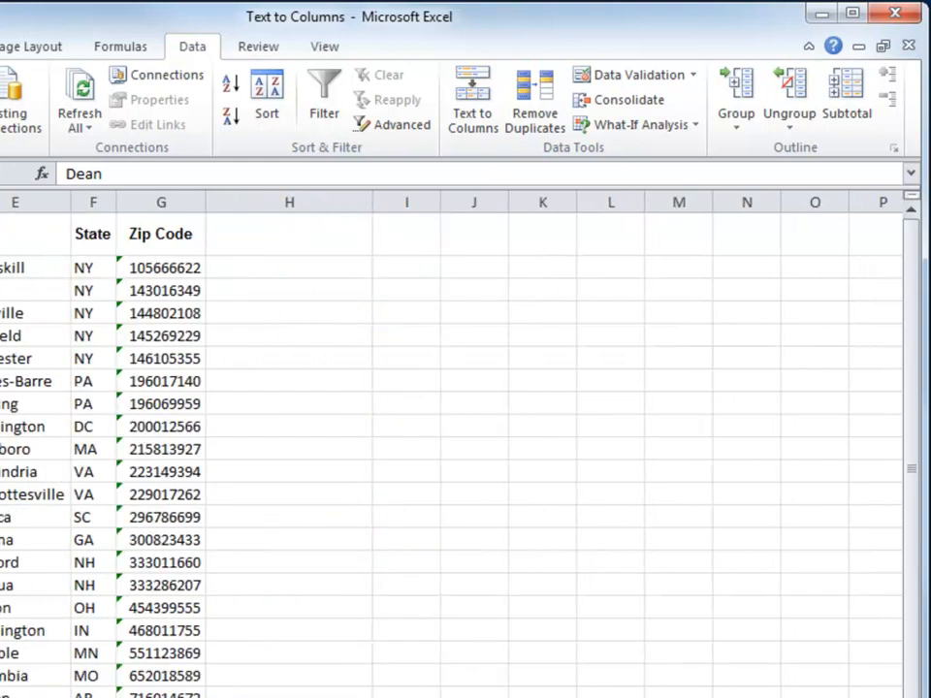
left_click(155, 269)
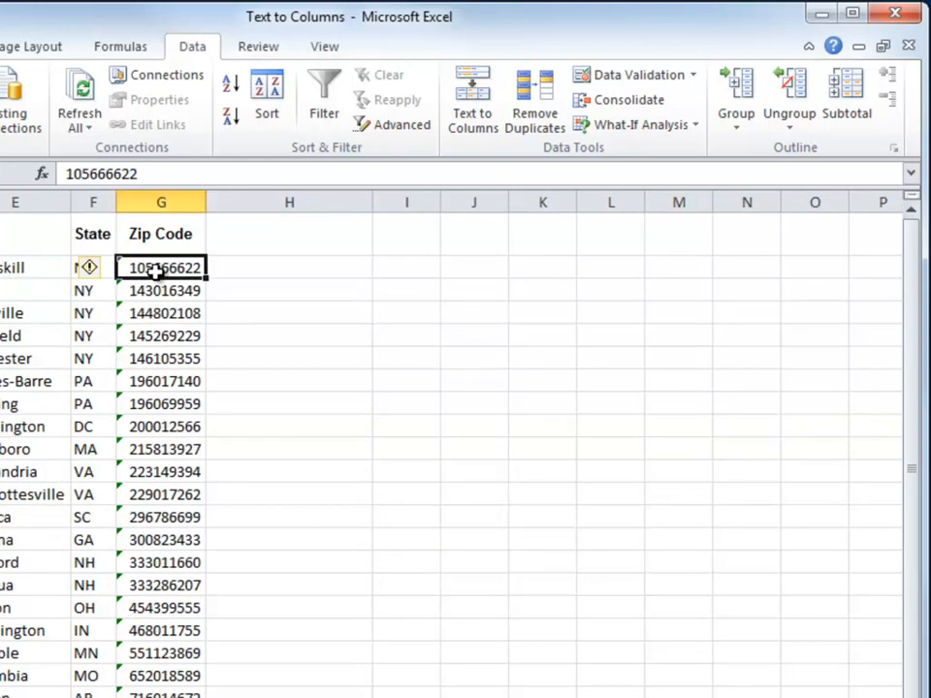
key("shift+End")
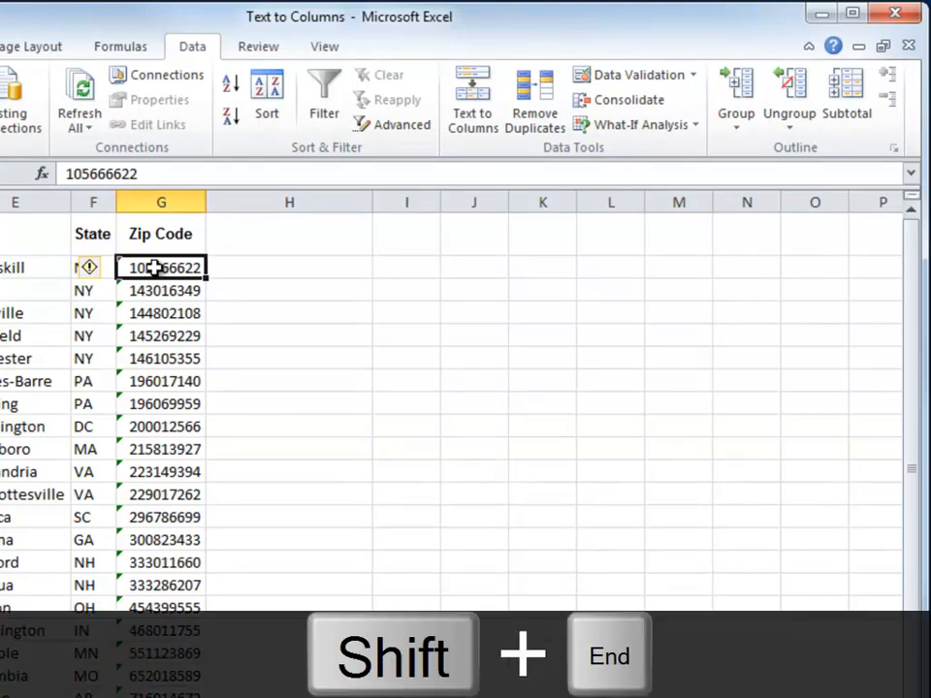
key("shift+Down")
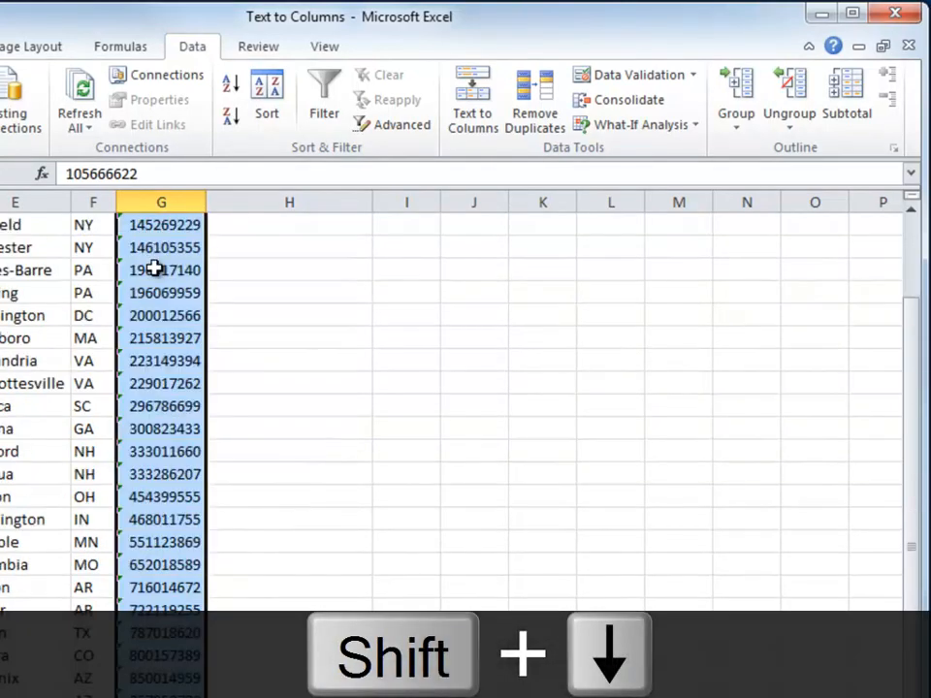
scroll(303, 357, "up", 2)
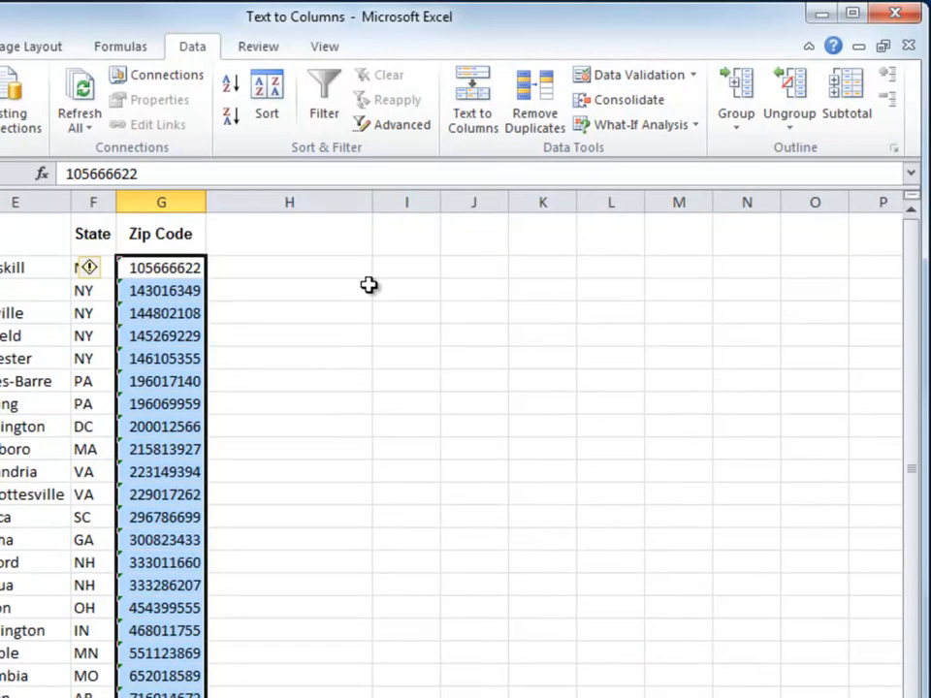
left_click(474, 114)
left_click_drag(387, 154, 572, 157)
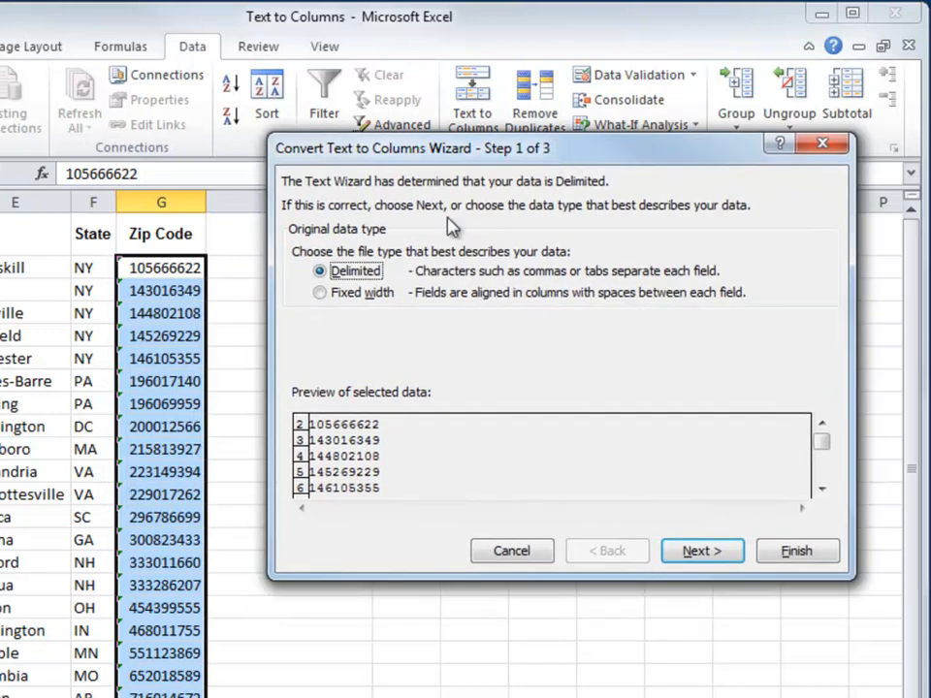
left_click(321, 293)
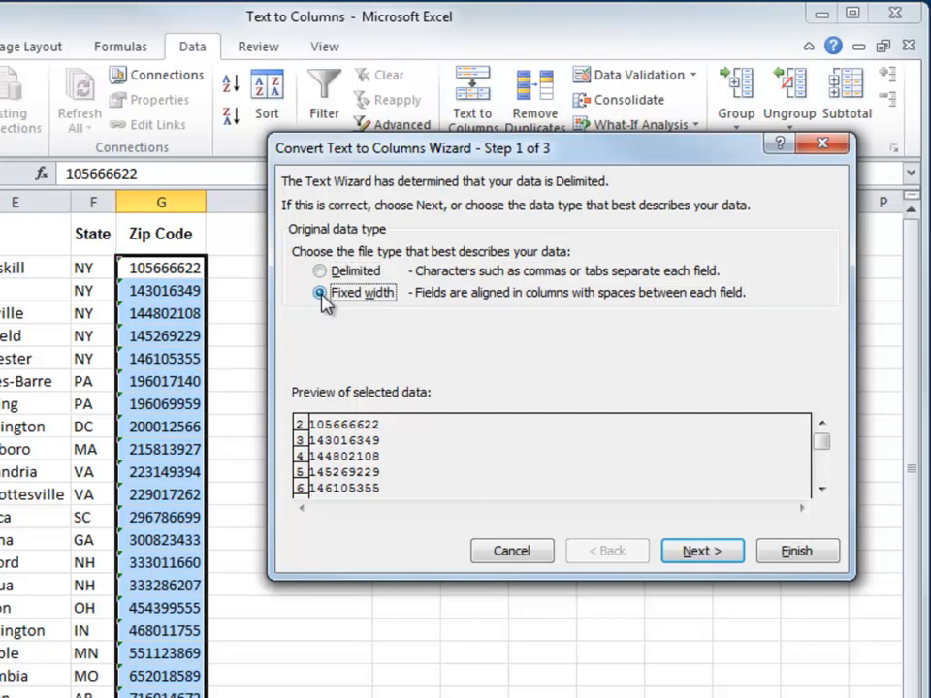
left_click(692, 551)
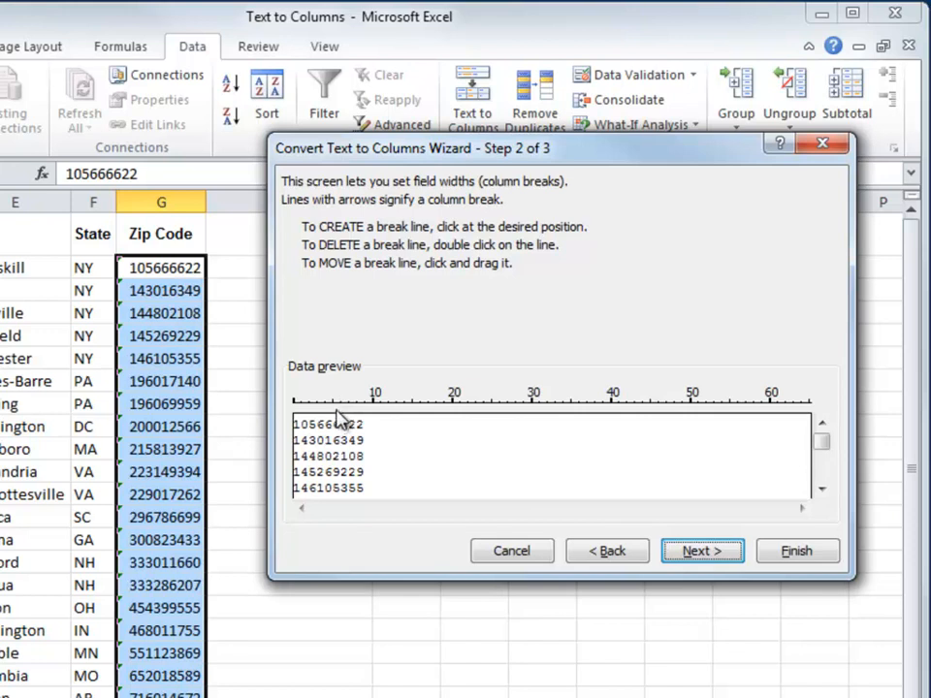
left_click(334, 426)
mouse_move(333, 406)
left_mouse_down()
mouse_move(318, 411)
mouse_move(341, 420)
mouse_move(334, 420)
left_mouse_up()
left_click(693, 552)
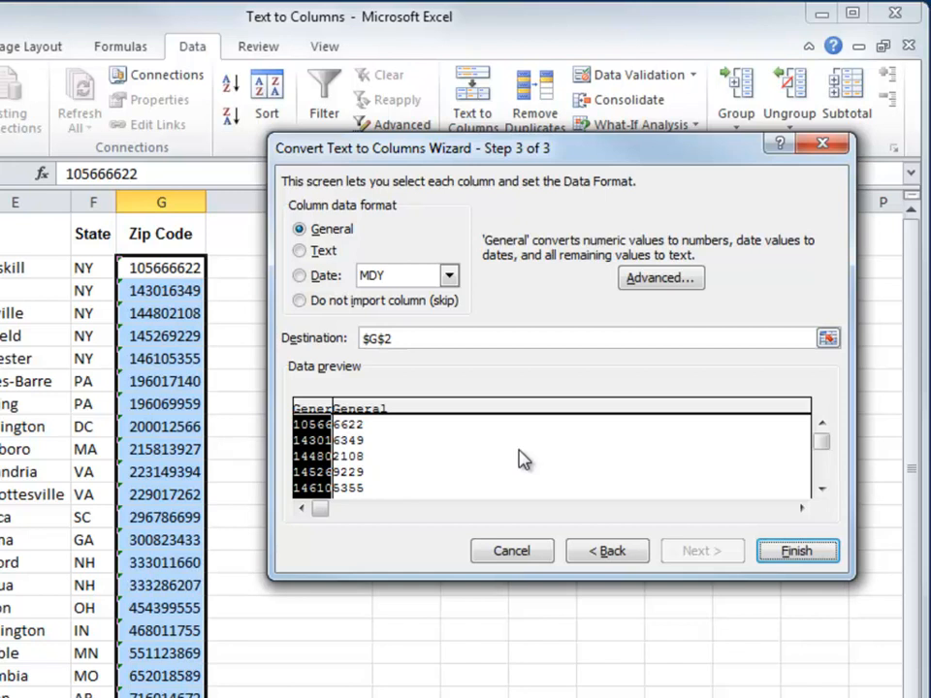
Set both zip code parts to the Text data format and complete the split.
left_click(300, 251)
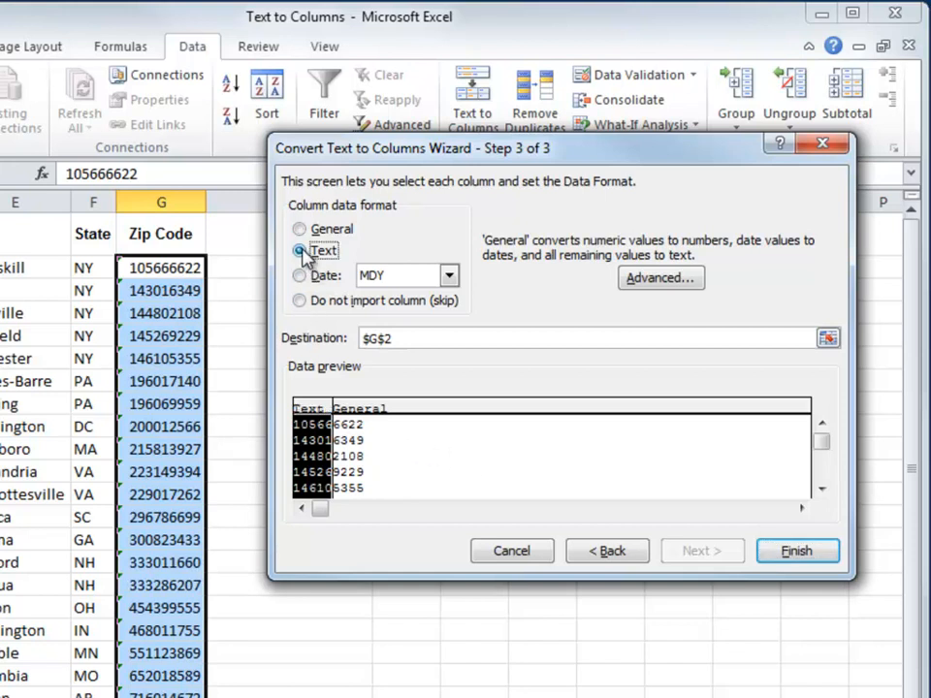
left_click(361, 419)
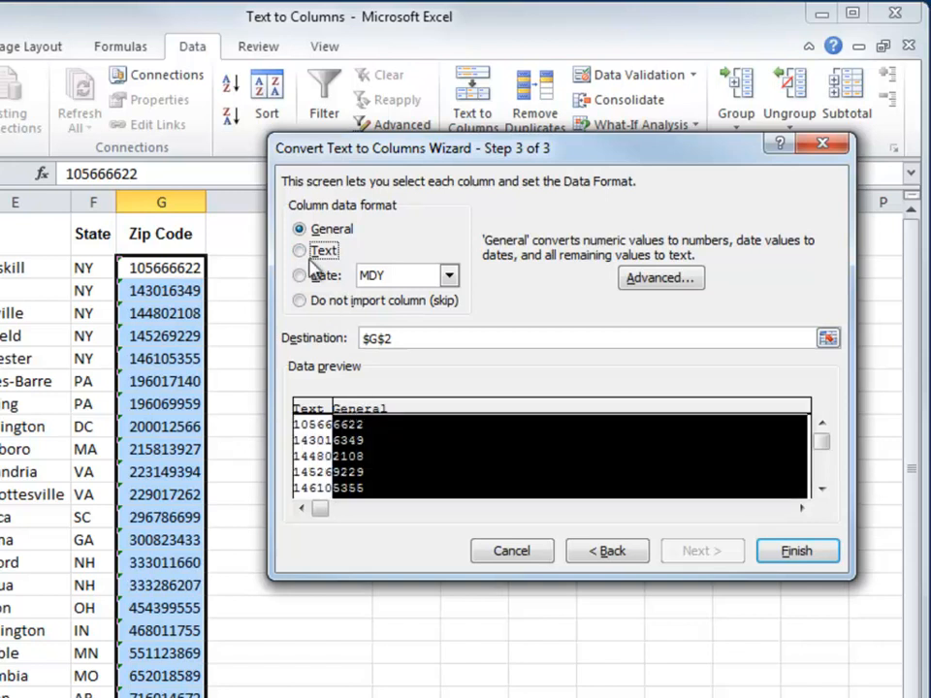
left_click(302, 251)
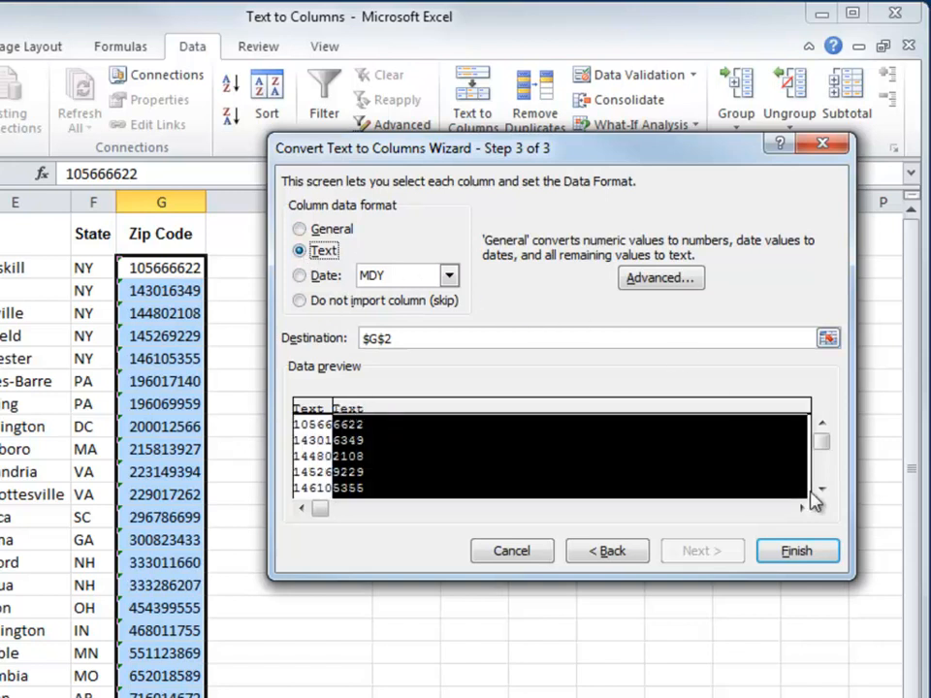
left_click(823, 555)
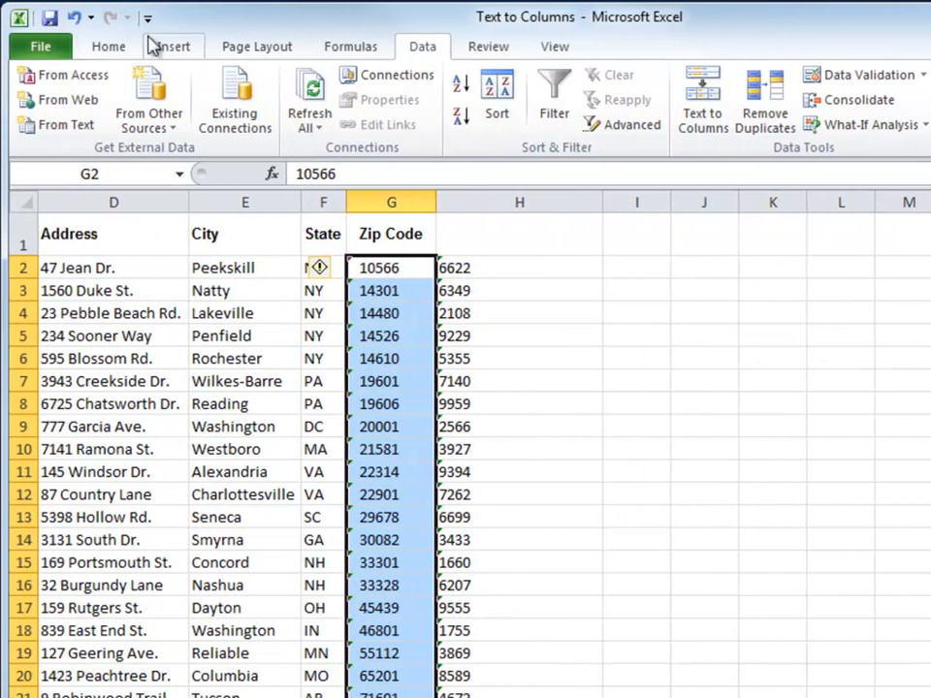
Check the number format of the split zip code cells in columns G and H.
left_click(109, 50)
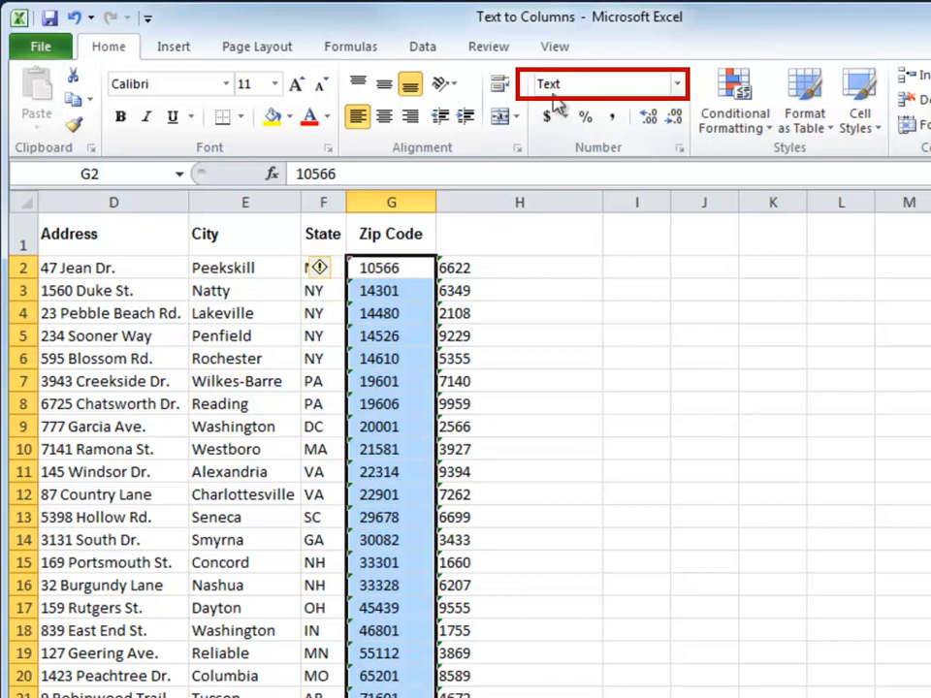
mouse_move(443, 268)
left_mouse_down()
mouse_move(437, 446)
mouse_move(472, 423)
left_mouse_up()
left_click(392, 268)
left_click(478, 233)
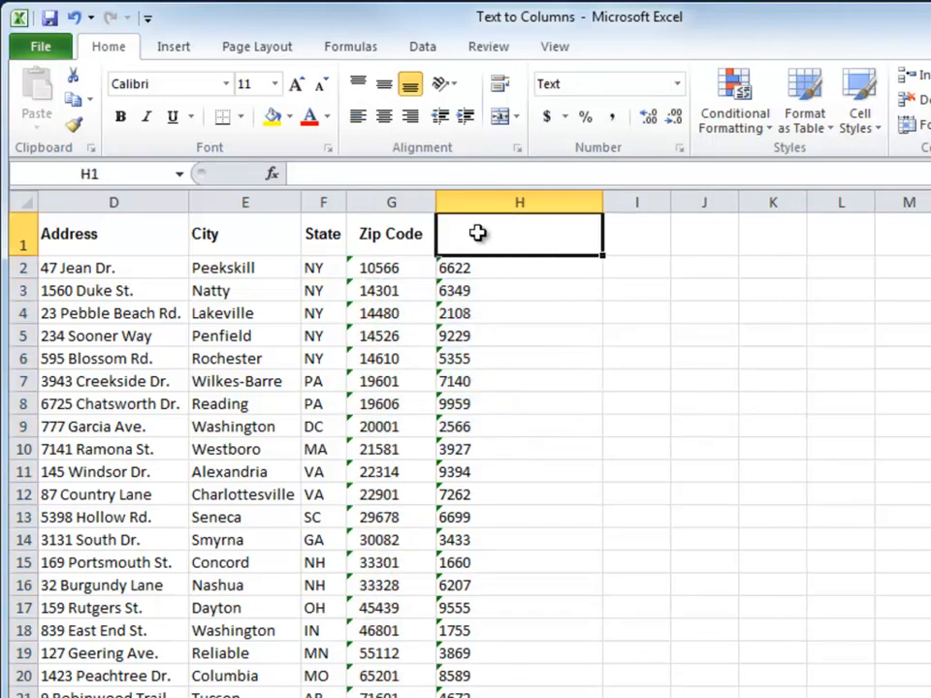
Enter the header +Four in H1 and fill only the formatting of the Zip Code header in G1 across to it.
type("+Four")
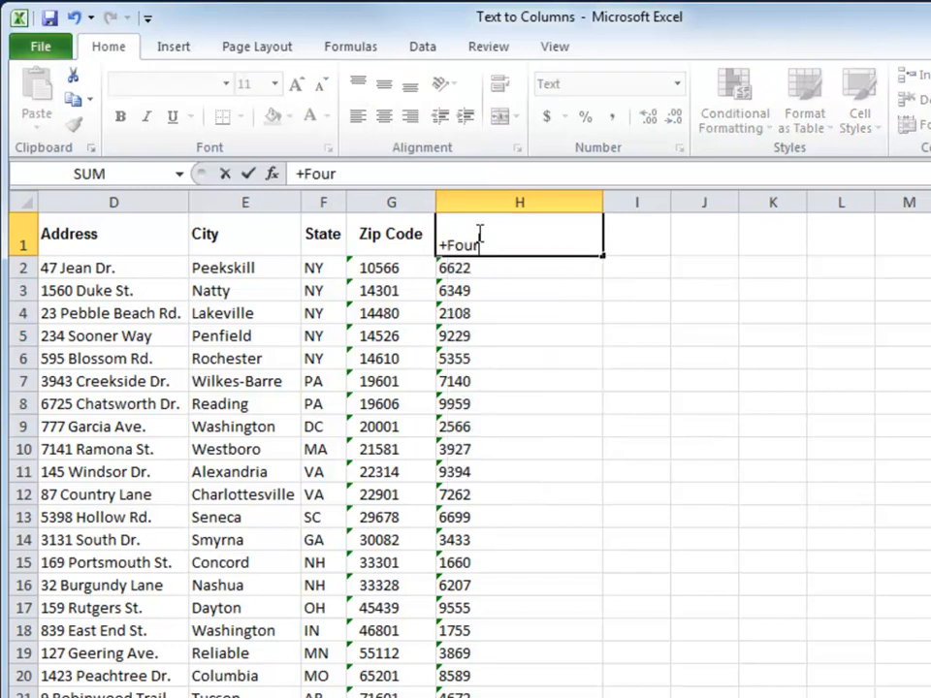
key("Return")
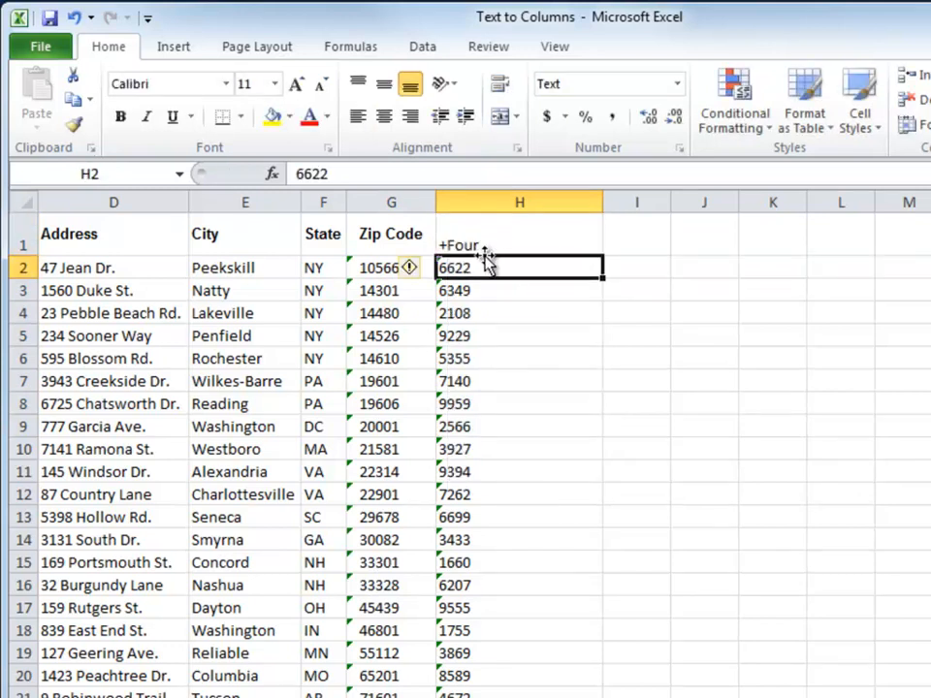
left_click(417, 239)
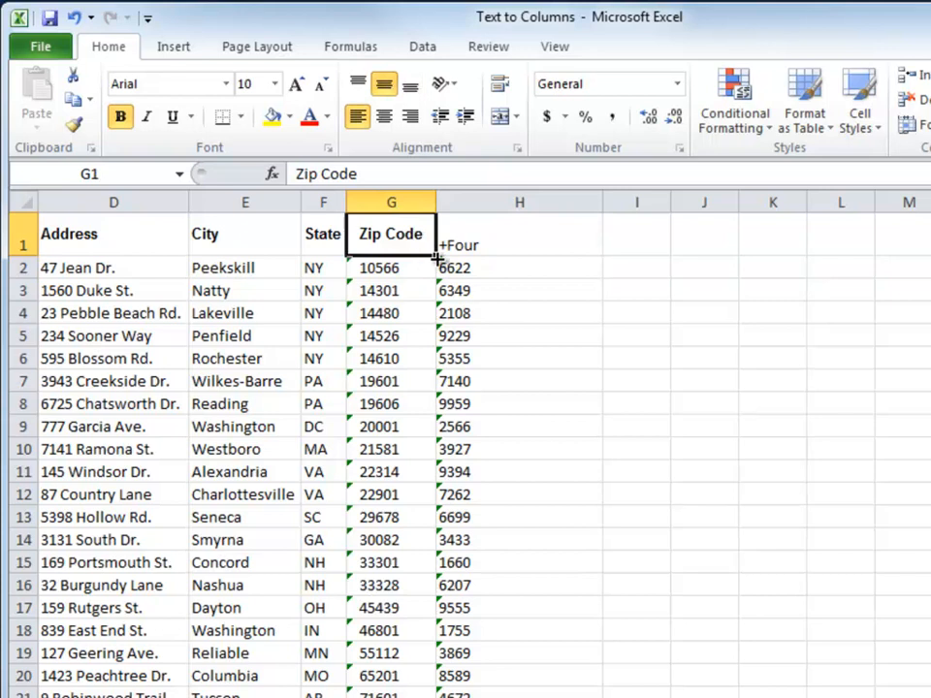
left_click_drag(437, 254, 500, 235)
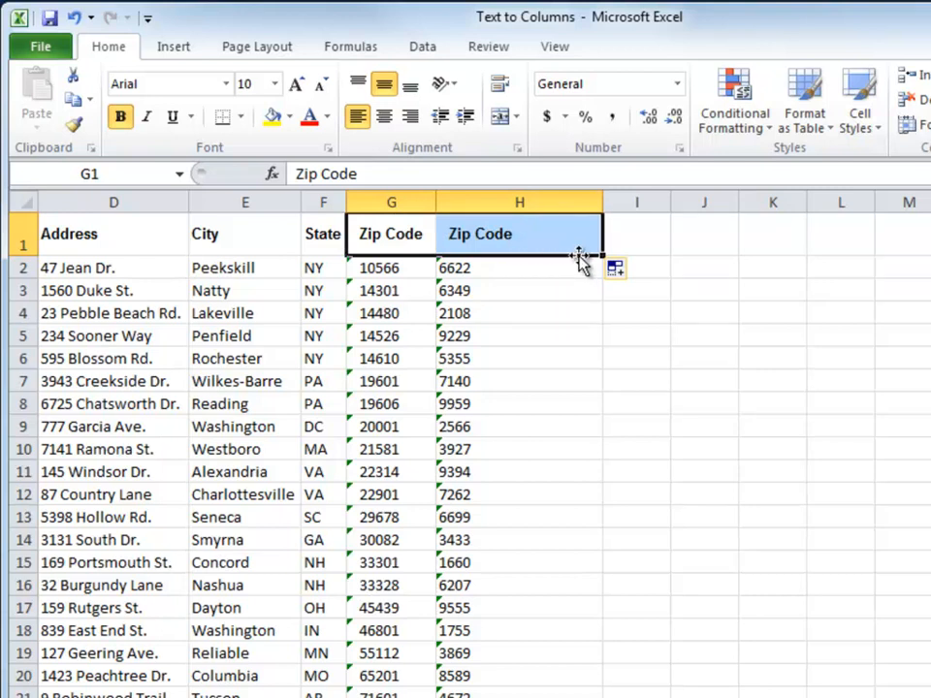
left_click(617, 271)
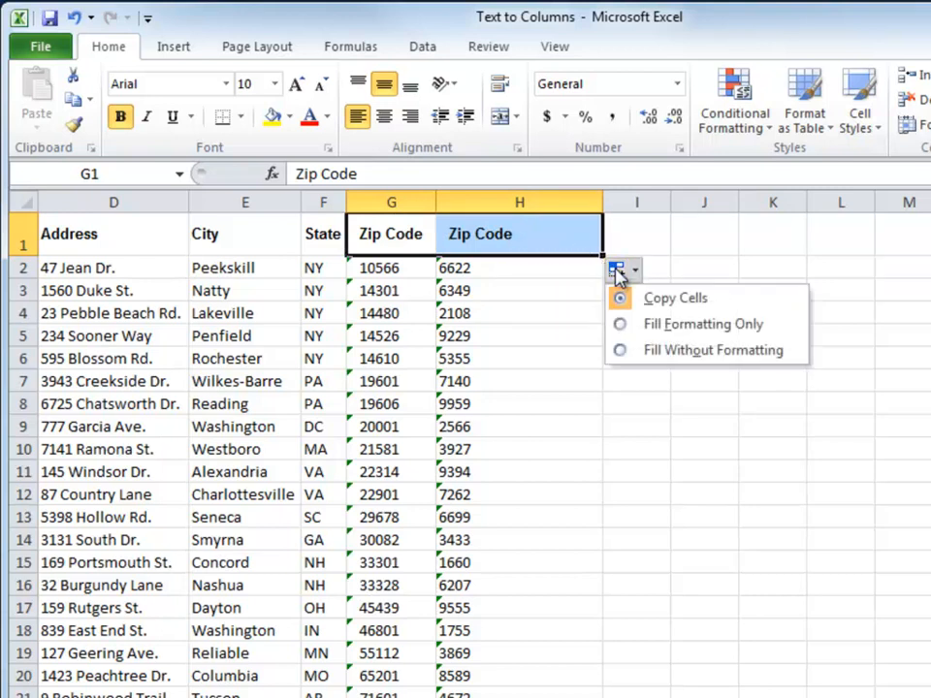
left_click(620, 325)
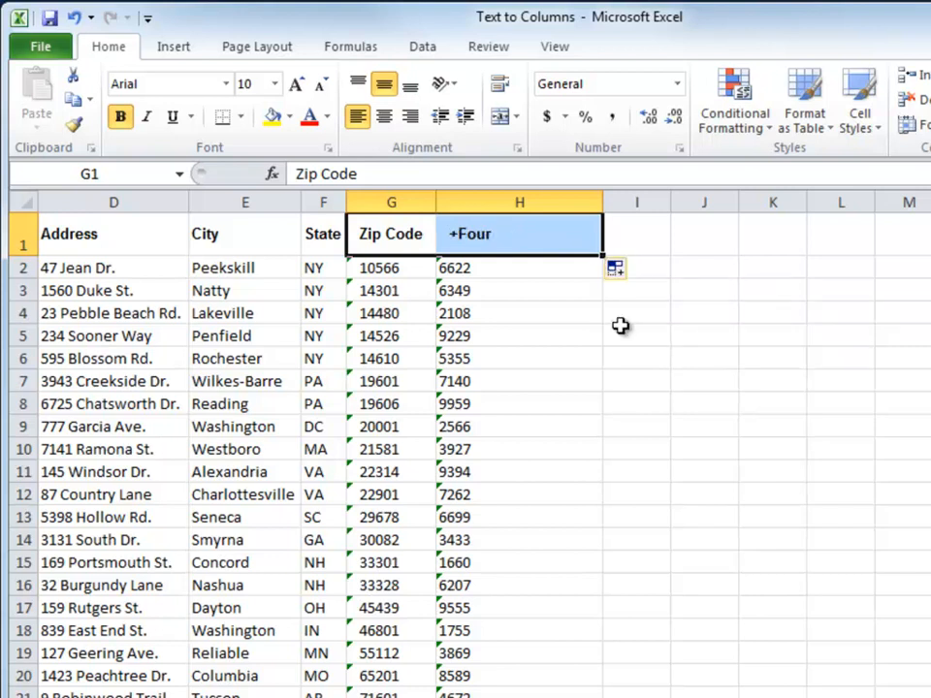